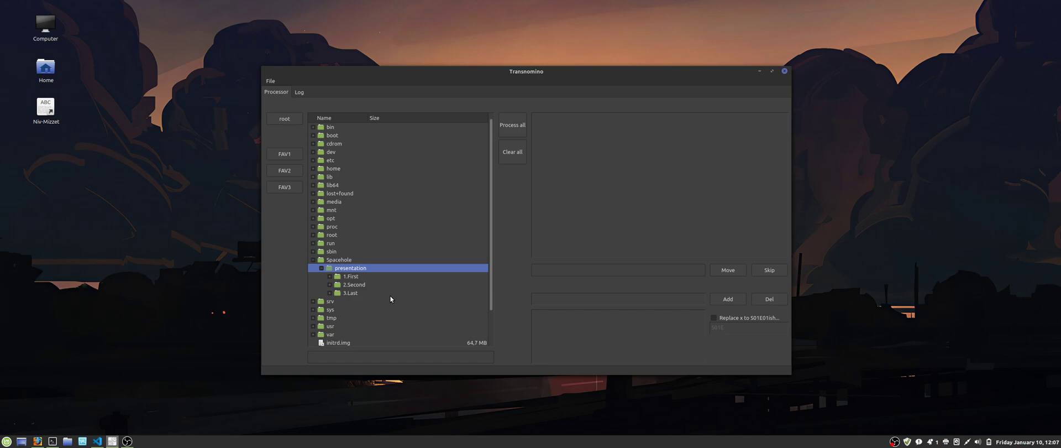
- Expand the 1.First folder and add "[BLOAT]" from the first HippHora file's name to the removal list
double_click(356, 277)
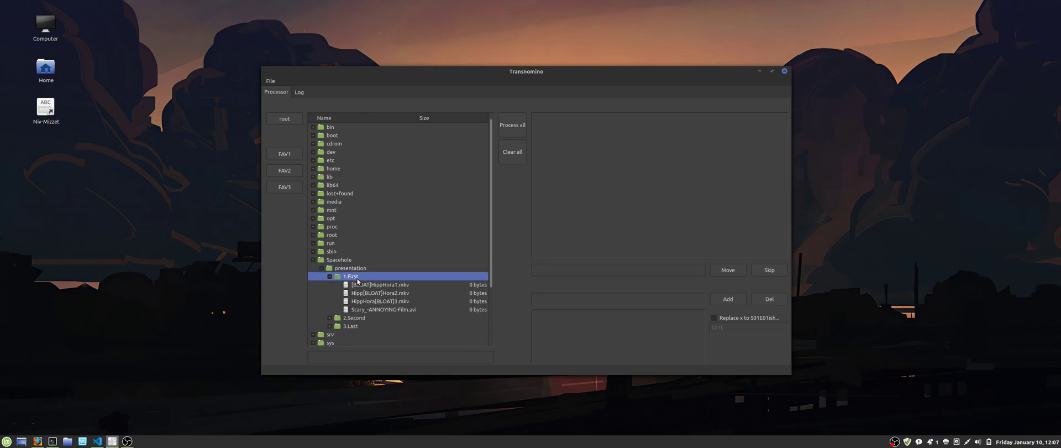
left_click(362, 286)
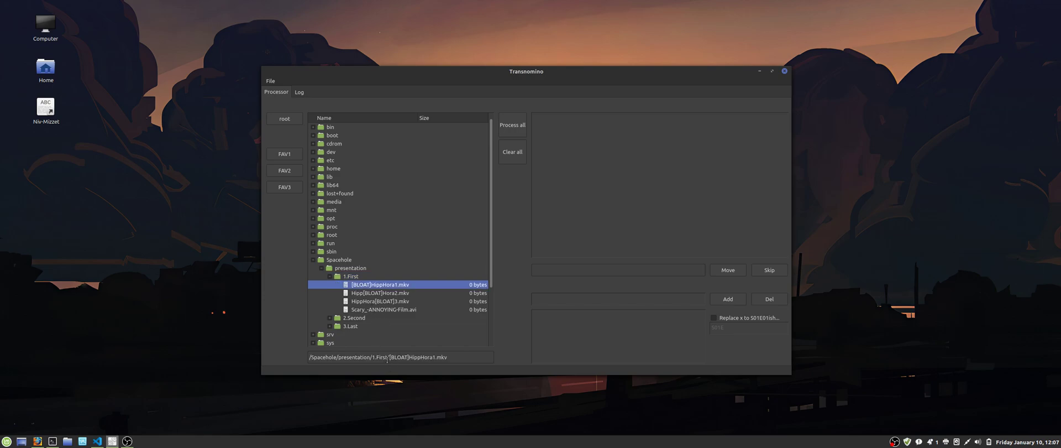
left_click_drag(389, 357, 410, 359)
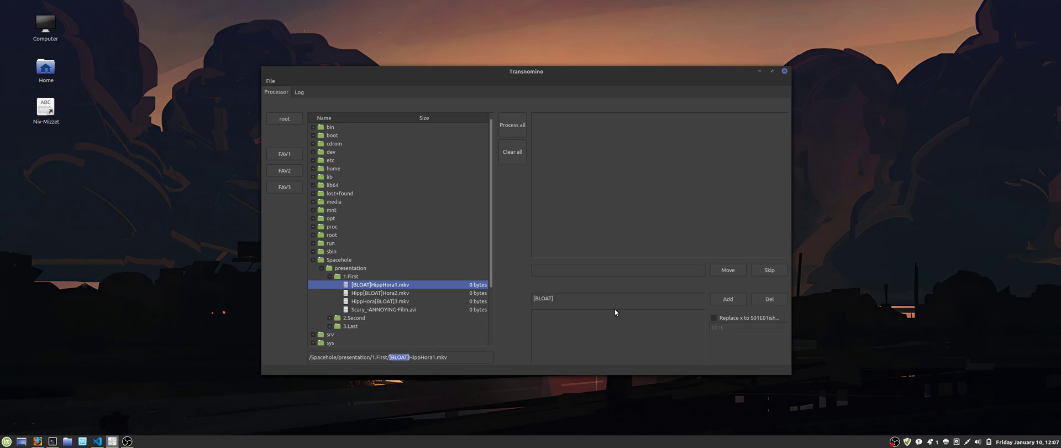
left_click(728, 300)
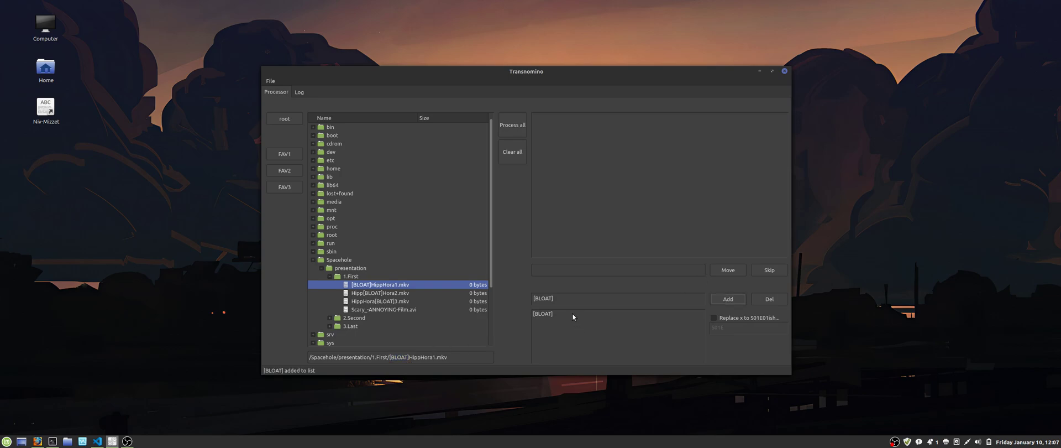
- Add "-ANNOYING-" from the Scary_-ANNOYING-Film.avi file name to the removal list
left_click(438, 309)
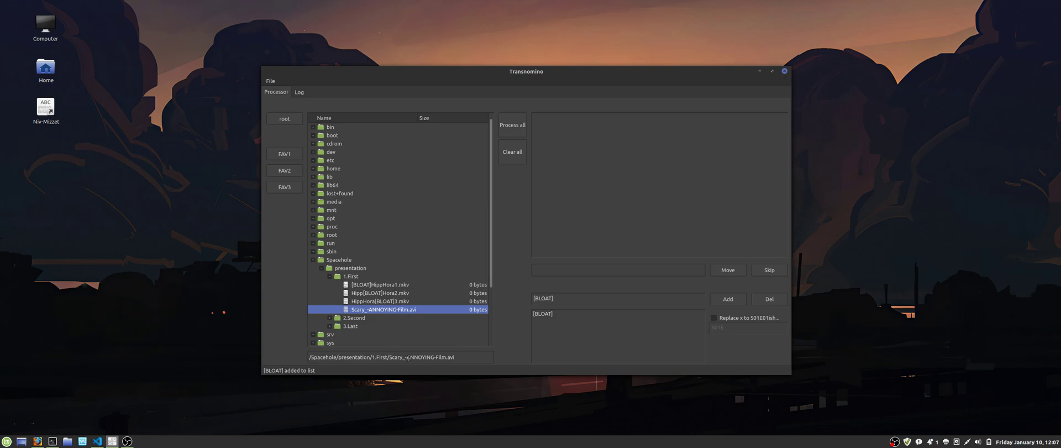
left_click_drag(405, 359, 436, 358)
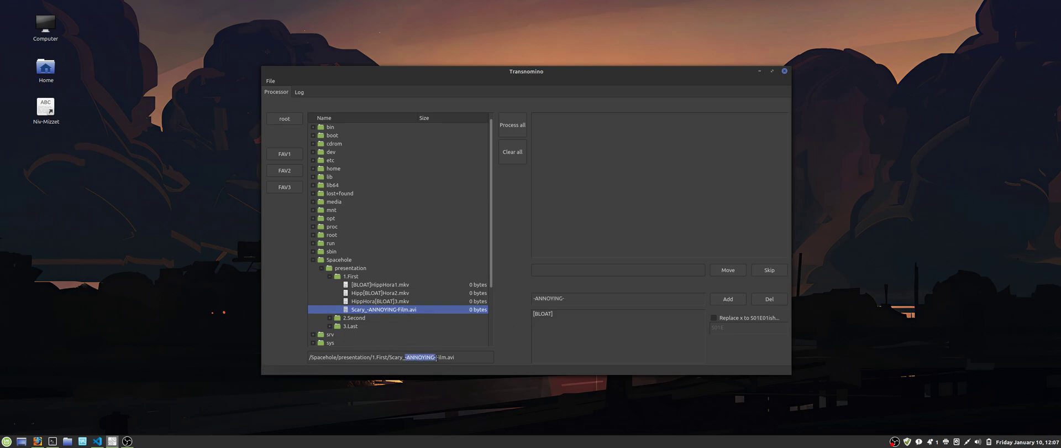
left_click(731, 299)
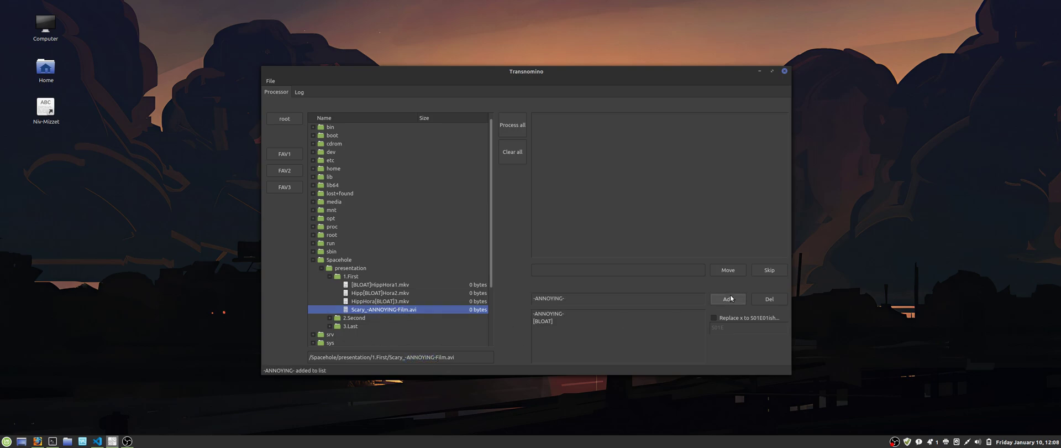
- For the 1.First folder, skip the HippHora3.mkv suggestion and apply the HippHora2.mkv rename
left_click(349, 279)
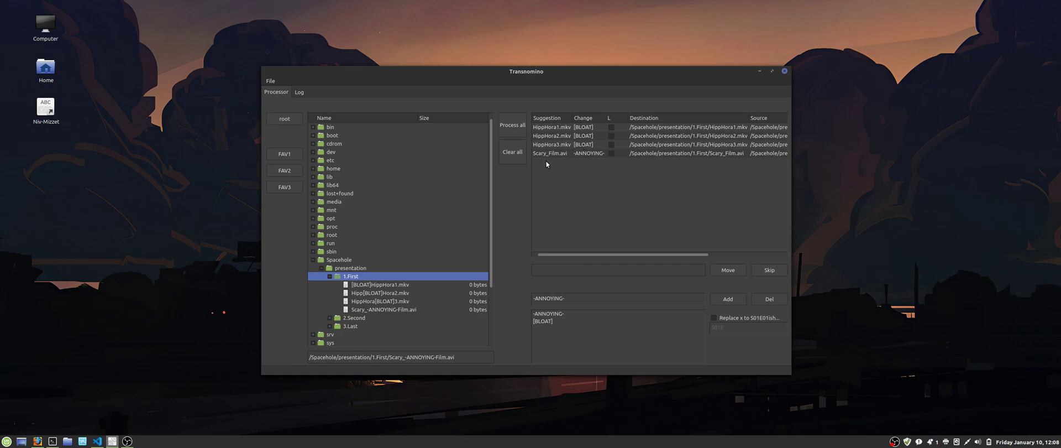
left_click(563, 146)
left_click(768, 271)
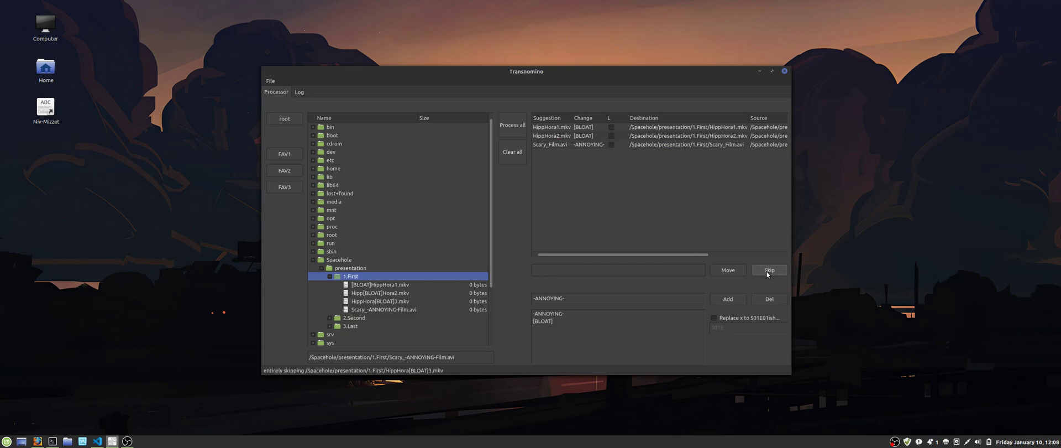
left_click(564, 136)
left_click(733, 271)
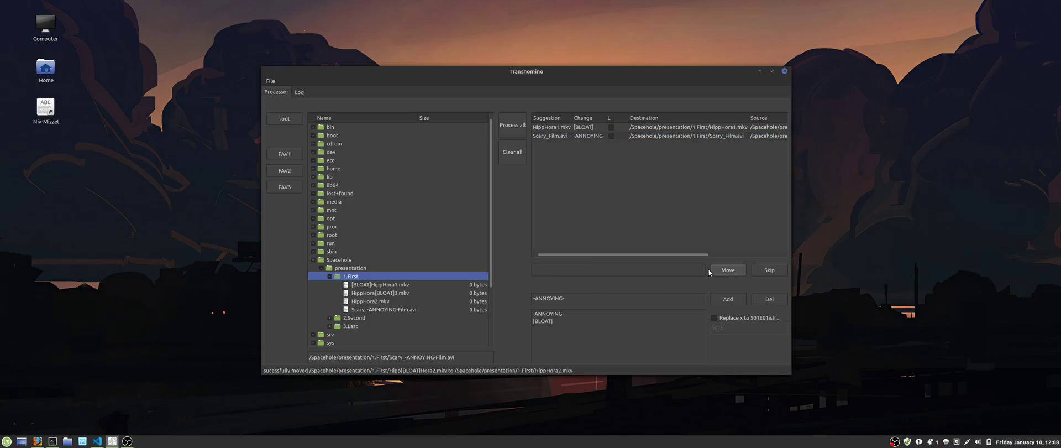
- Append "_nothere" to the suggested Scary_Film.avi name and apply the rename as Scary_Film_nothere.avi
left_click(548, 137)
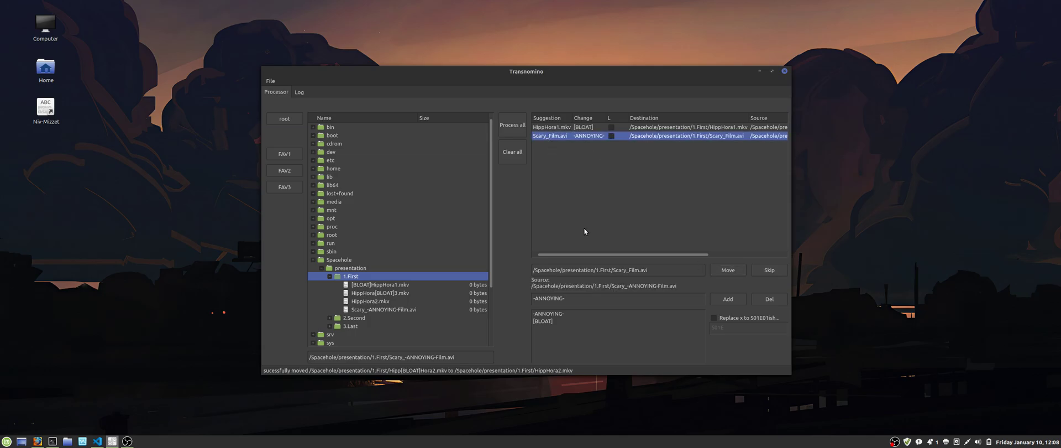
left_click(636, 270)
type("_nothere")
left_click(728, 269)
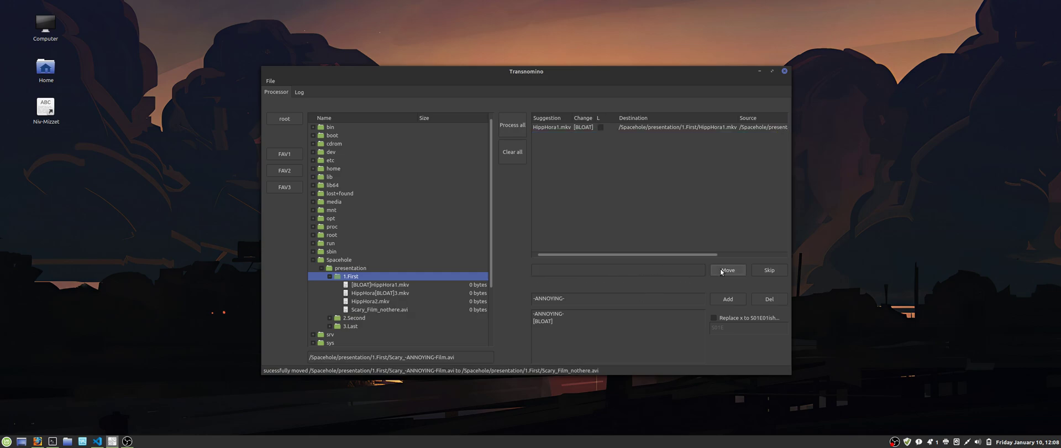
- Move the HippHora1.mkv suggestion into a new "ho" subfolder of 1.First, and clear the remaining suggestions
left_click(557, 128)
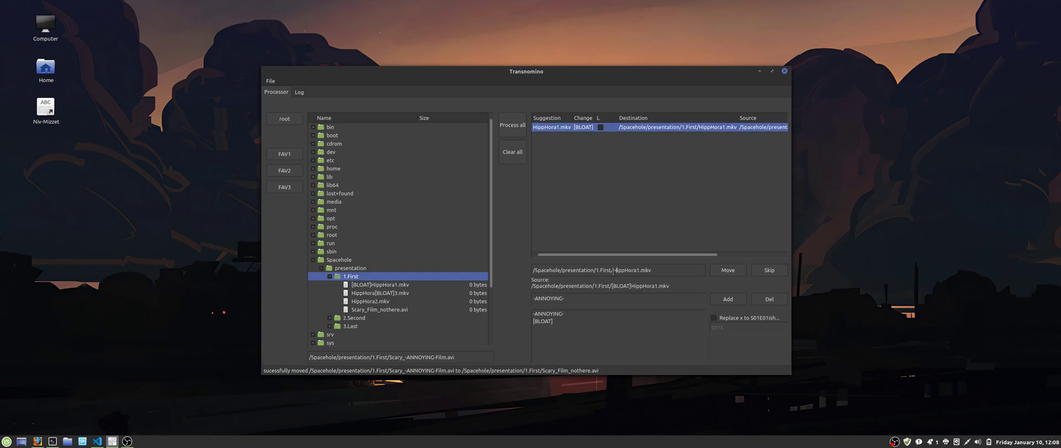
type("ho/")
left_click(724, 270)
double_click(336, 276)
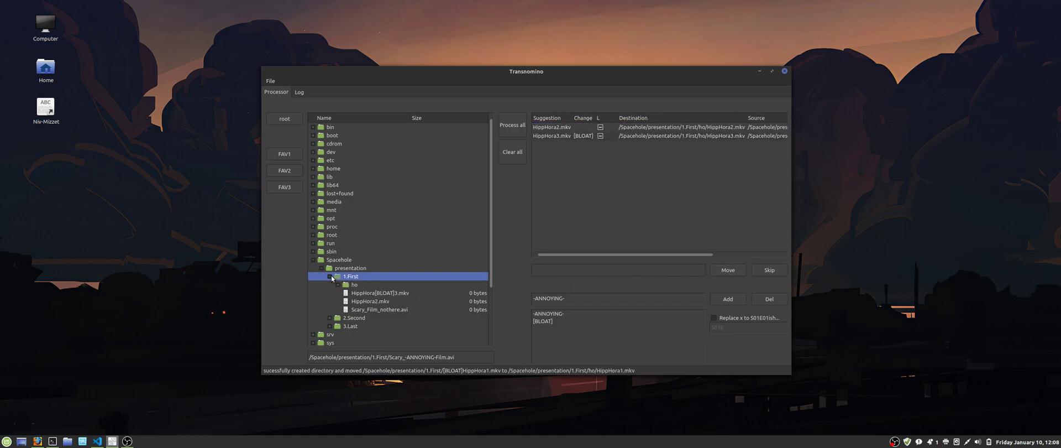
left_click(521, 153)
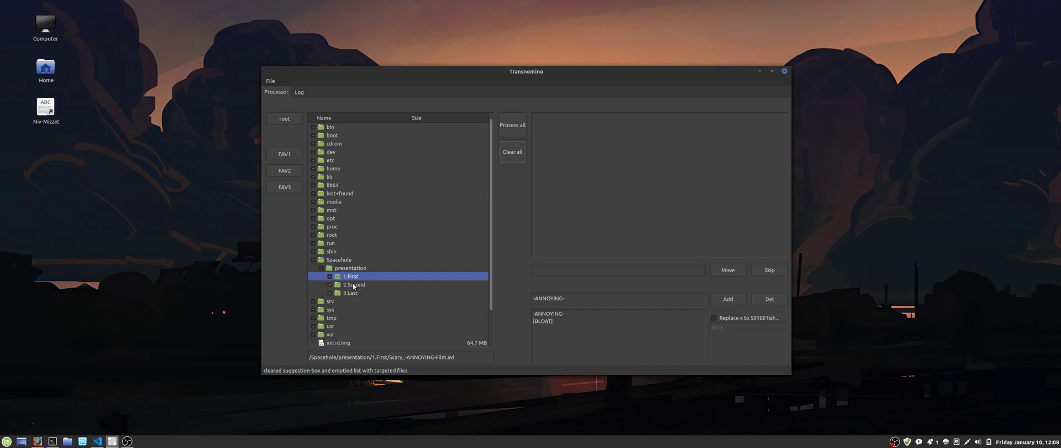
- Generate the suggestions for the 2.Second folder and process them all into the hippHIPP and HIPPHORA subfolders
double_click(354, 285)
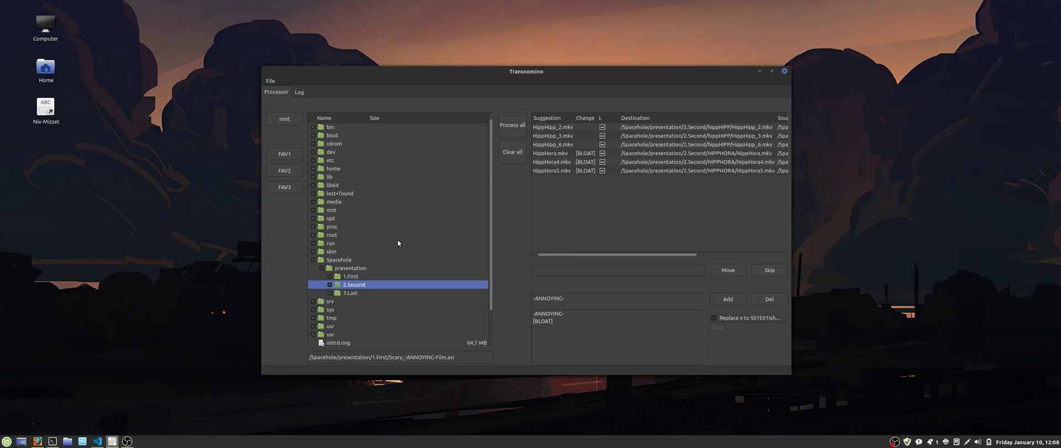
left_click(330, 285)
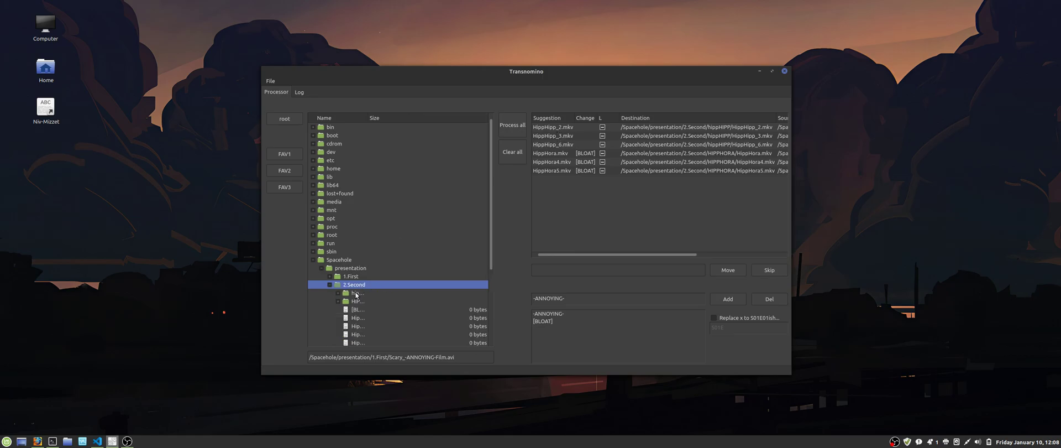
scroll(367, 313, "down", 2)
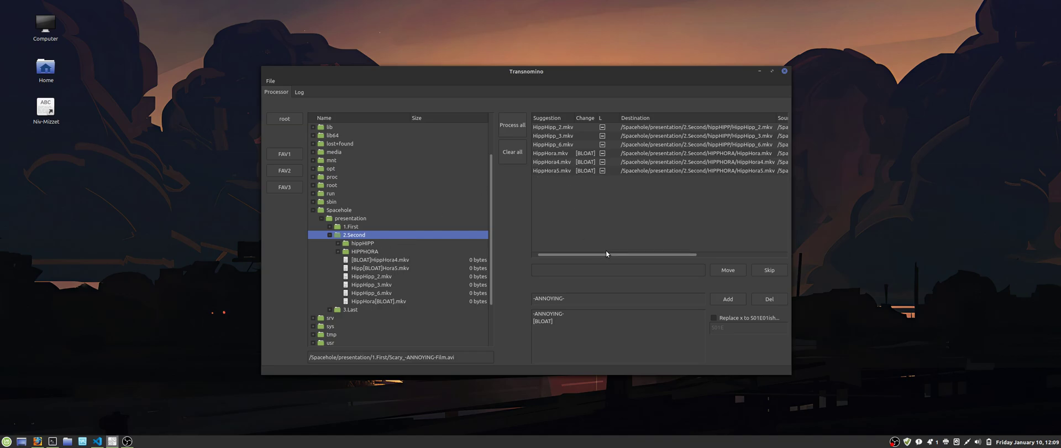
left_click_drag(608, 253, 565, 257)
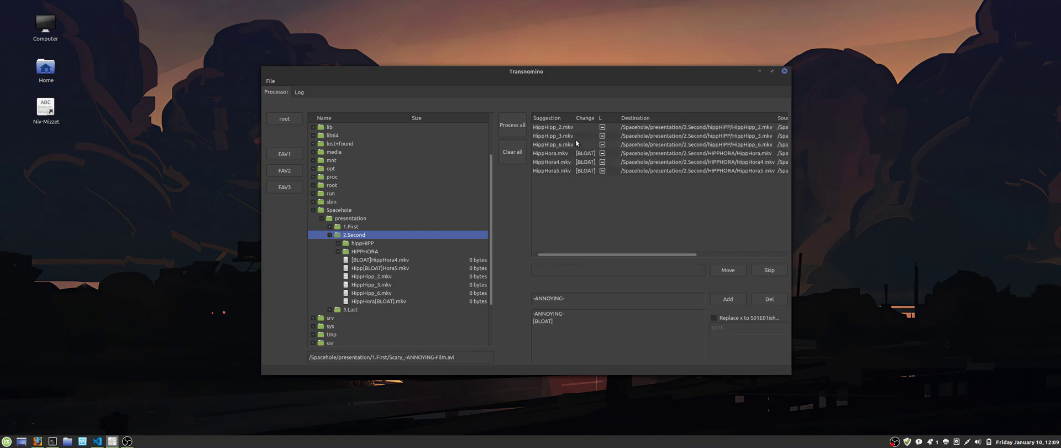
left_click(513, 128)
- Examine the files in the hippHIPP and HIPPHORA subfolders, and collapse the 2.Second folder
double_click(356, 243)
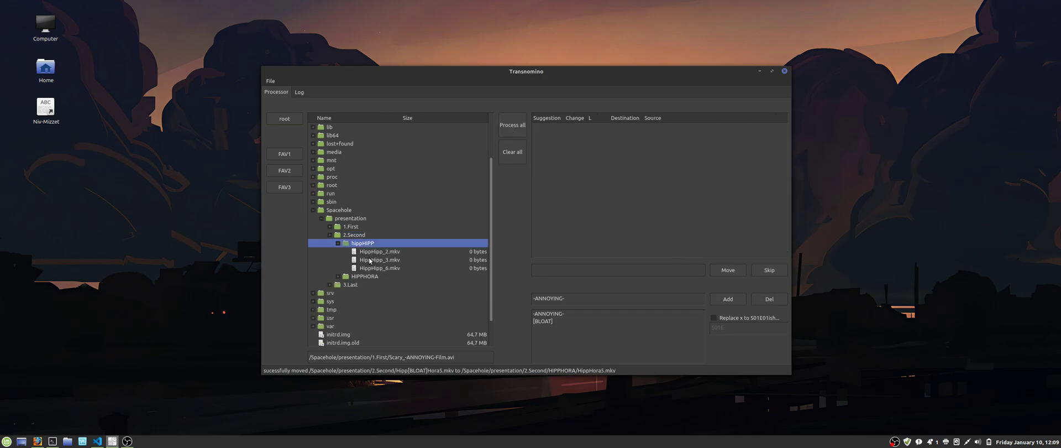
double_click(367, 276)
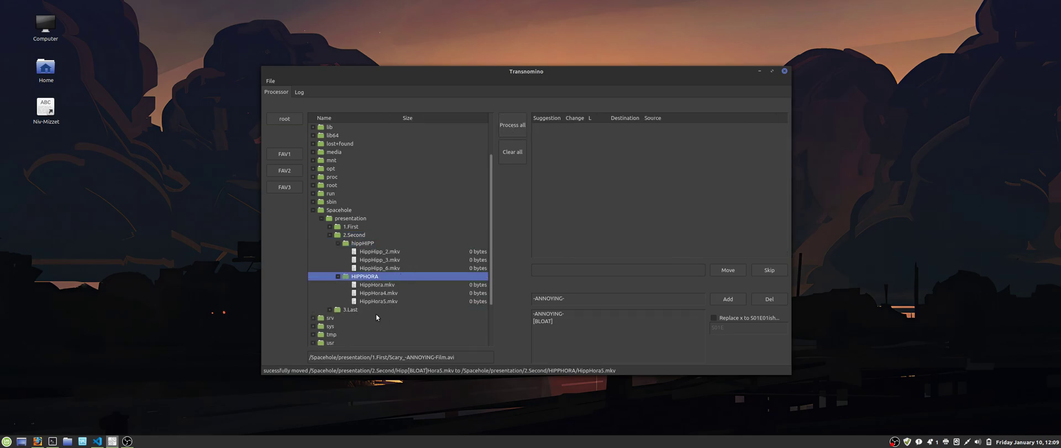
left_click(369, 244)
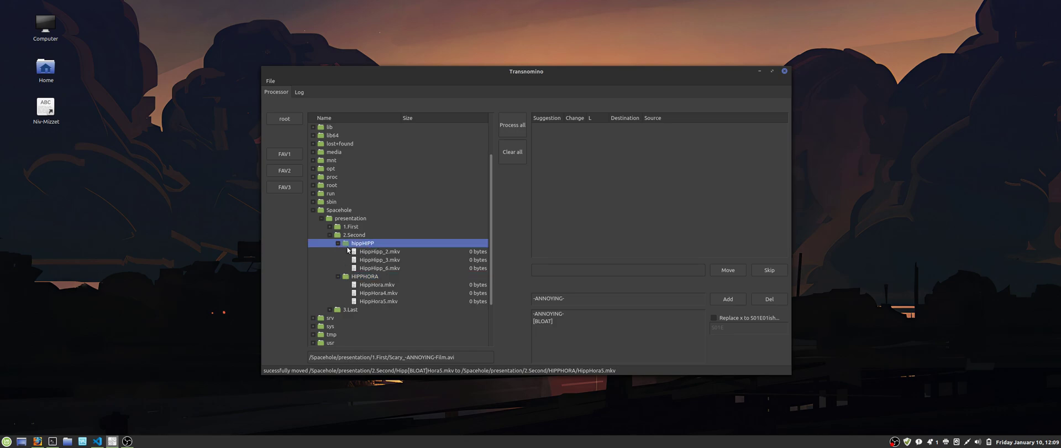
left_click(357, 278)
left_click(356, 243)
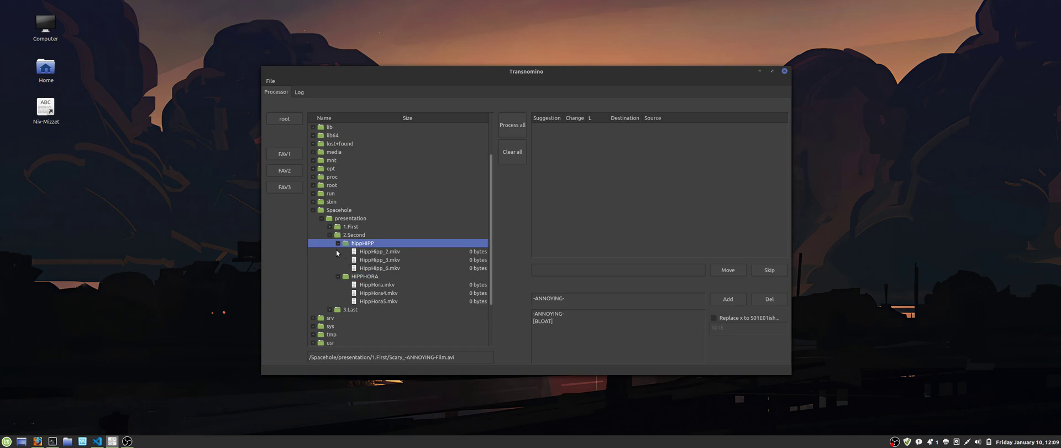
left_click(330, 235)
- Expand the 3.Last folder, clear its suggestions, and enable the option to replace x with S01E01-style numbering
double_click(348, 261)
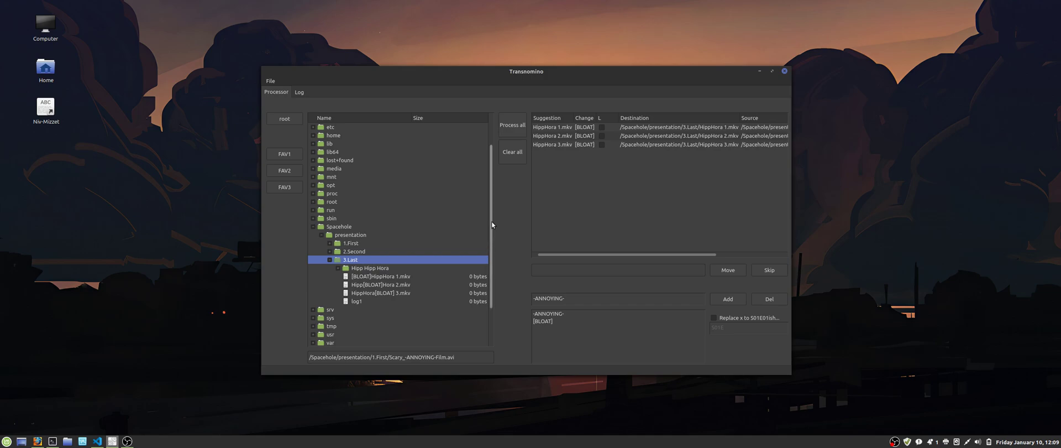
left_click(512, 151)
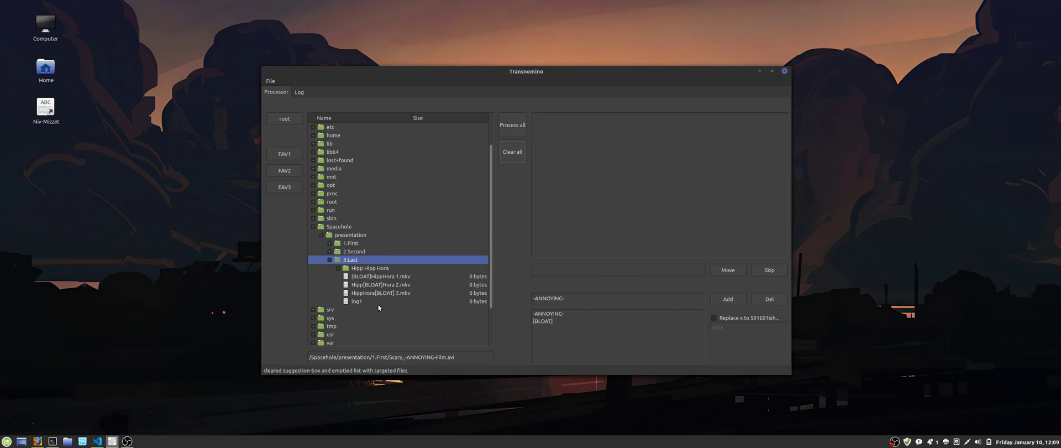
left_click(355, 302)
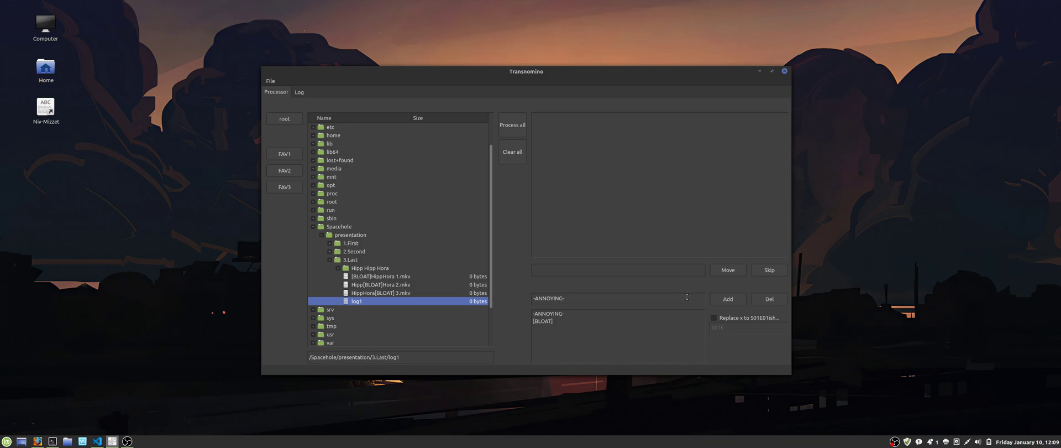
left_click(398, 277)
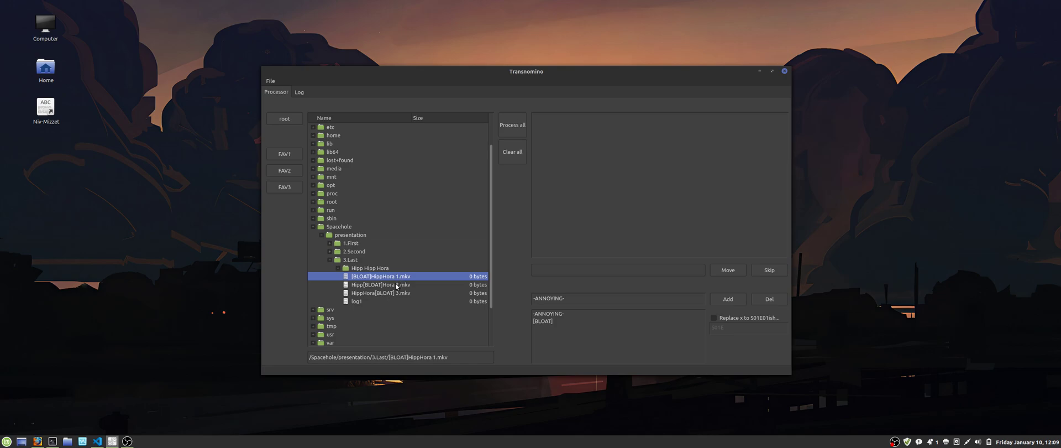
left_click(724, 318)
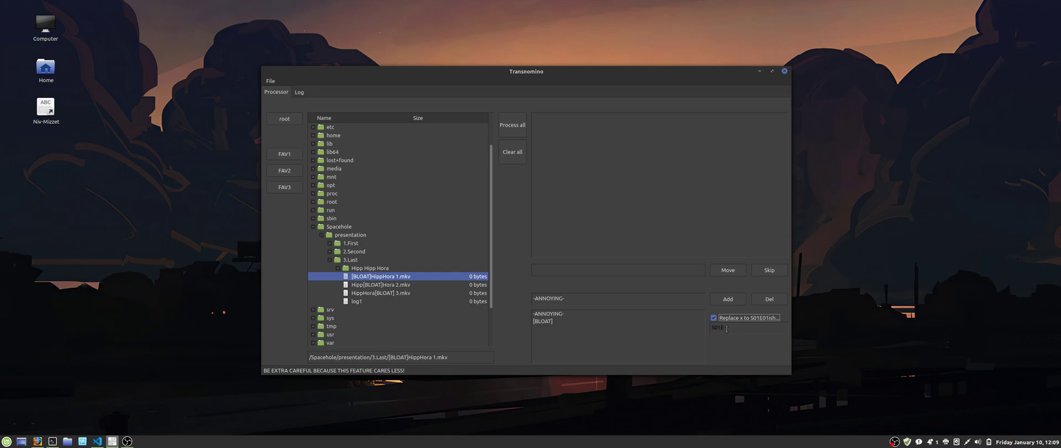
- Generate new suggestions for the 3.Last folder and rename log1 to logS01E01
left_click(360, 302)
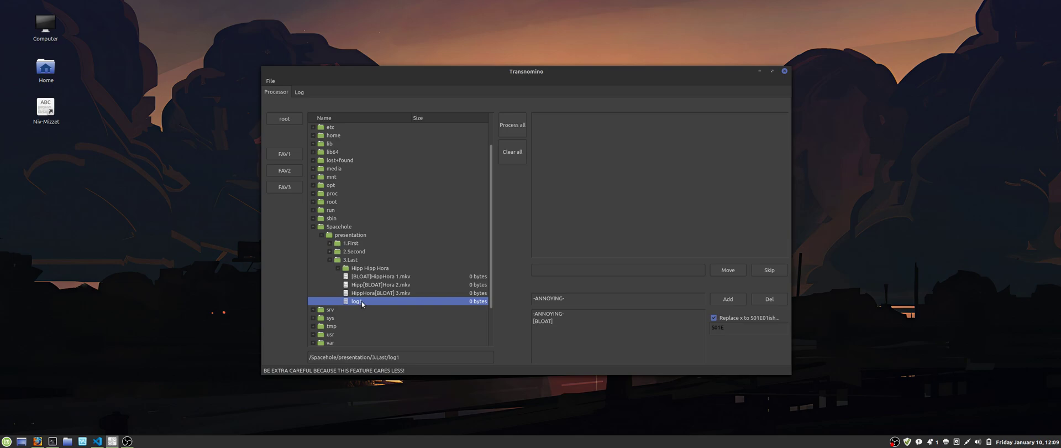
left_click(351, 261)
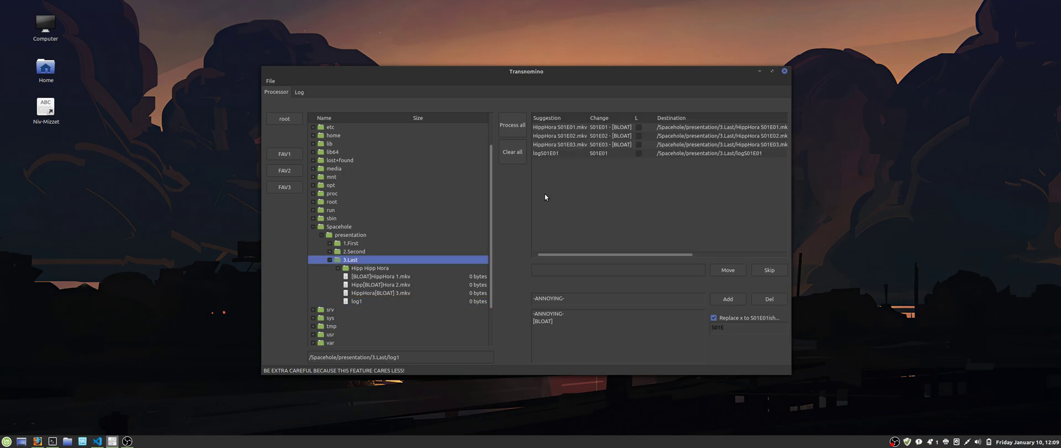
left_click(564, 152)
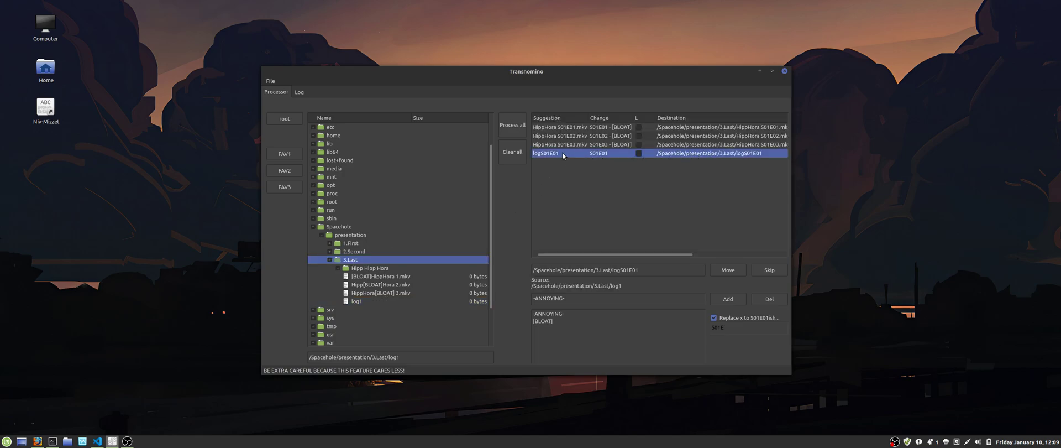
left_click(727, 270)
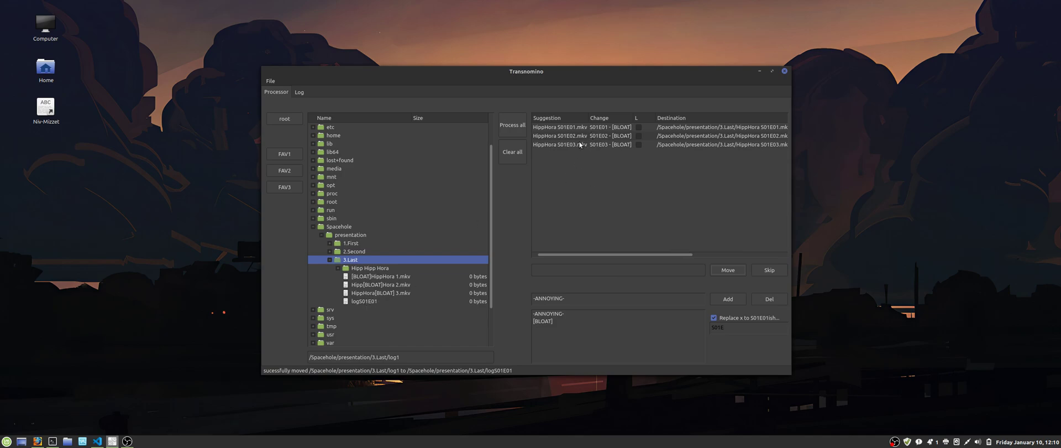
- Process all remaining HippHora episode rename suggestions for the 3.Last folder
left_click(389, 303)
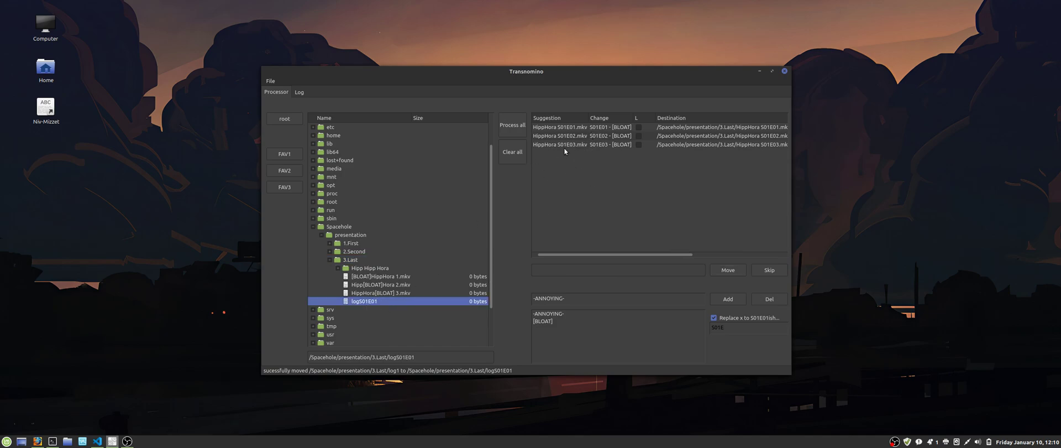
left_click(512, 124)
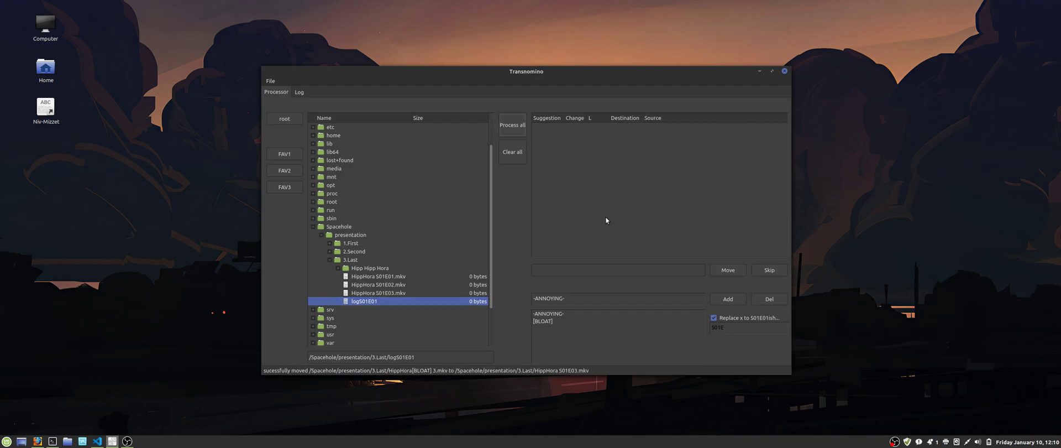
- Collapse the 3.Last folder and generate episode-numbered suggestions for the 1.First folder
left_click(330, 259)
left_click(348, 242)
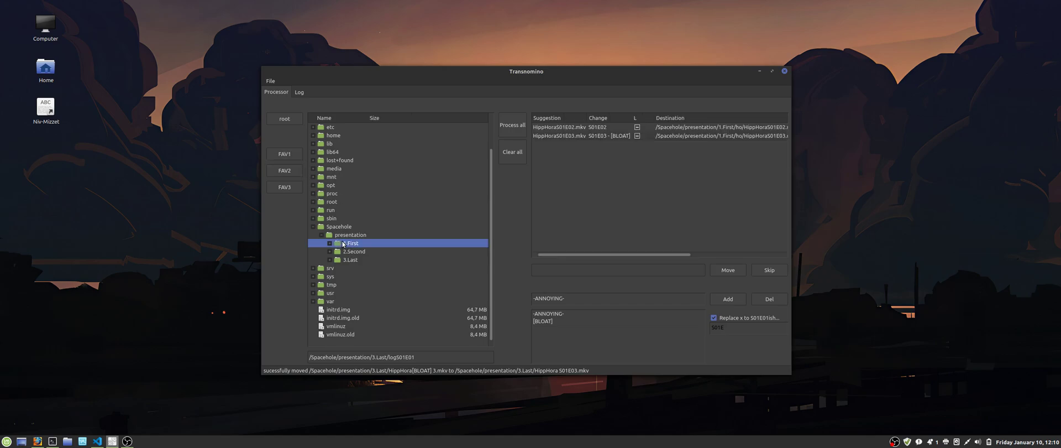
- Assign the 1.First, 2.Second and 3.Last folders to the first, second and third favourite slots
left_click(285, 157)
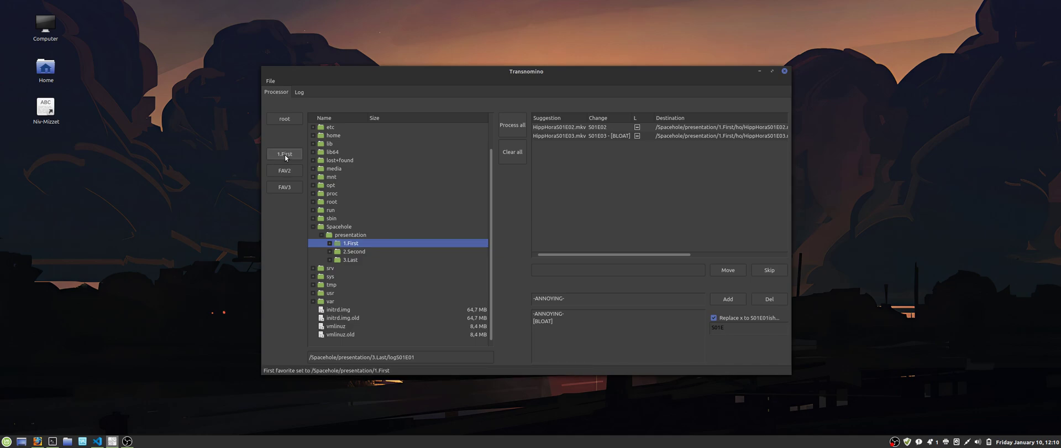
left_click(351, 254)
left_click(284, 170)
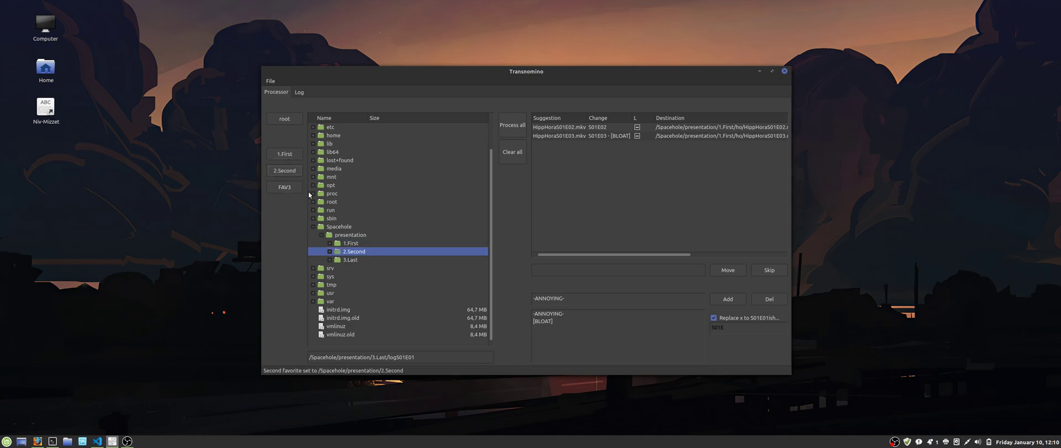
left_click(350, 260)
left_click(285, 187)
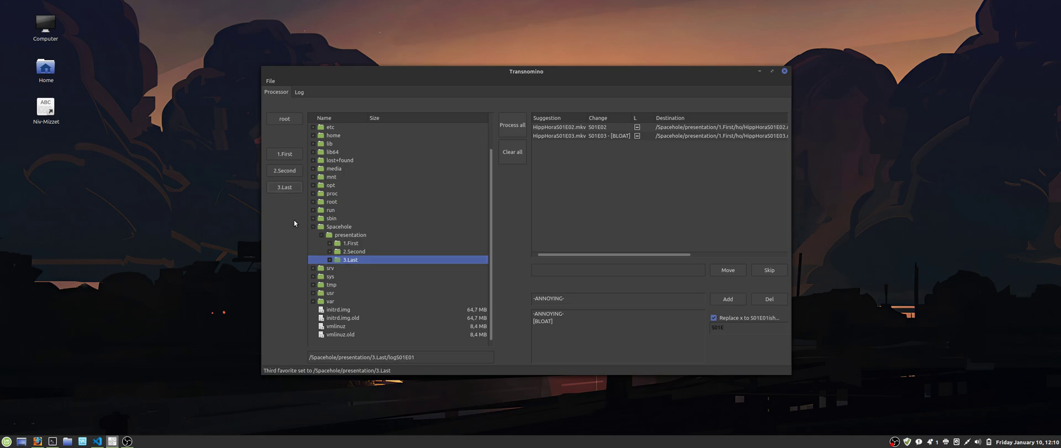
- Cycle the file tree's root through the 1.First, 2.Second and 3.Last favourites, finishing on 1.First
left_click(284, 155)
left_click(285, 170)
left_click(285, 155)
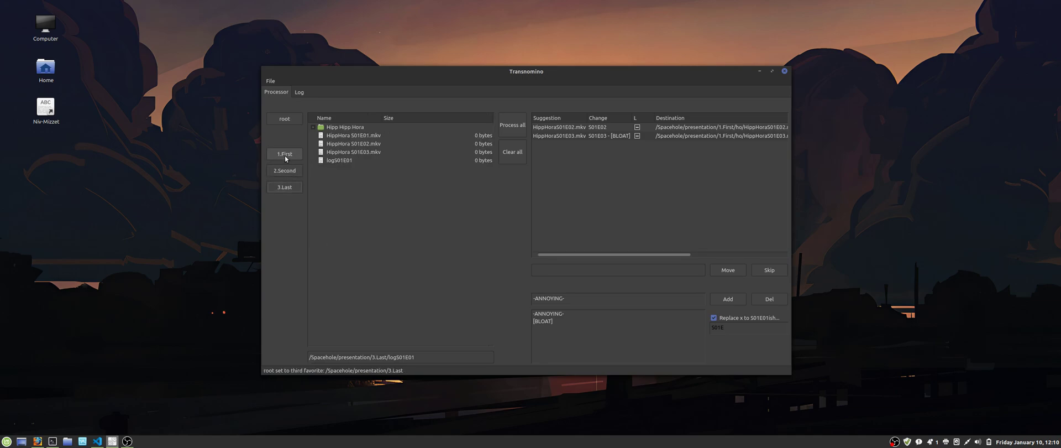
left_click(285, 171)
left_click(284, 187)
left_click(285, 154)
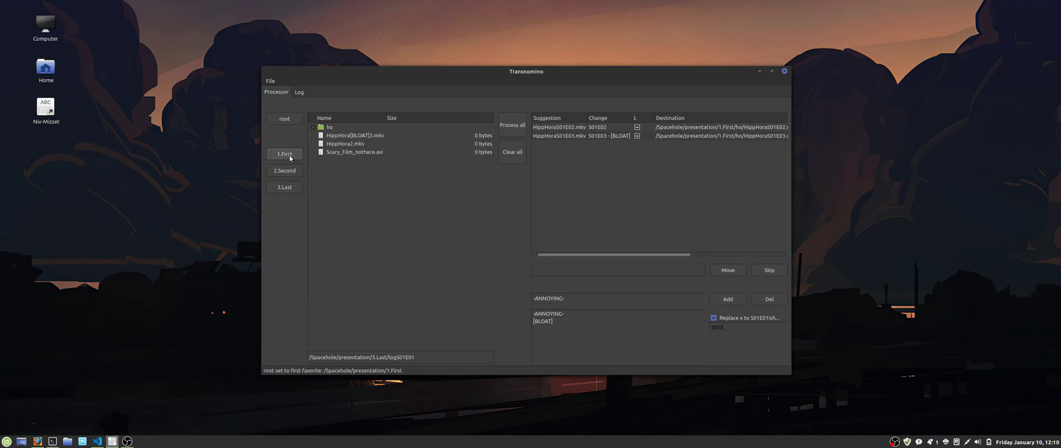
- Examine the log of processed actions, including the log1 rename entry, and return to the processor view
left_click(297, 92)
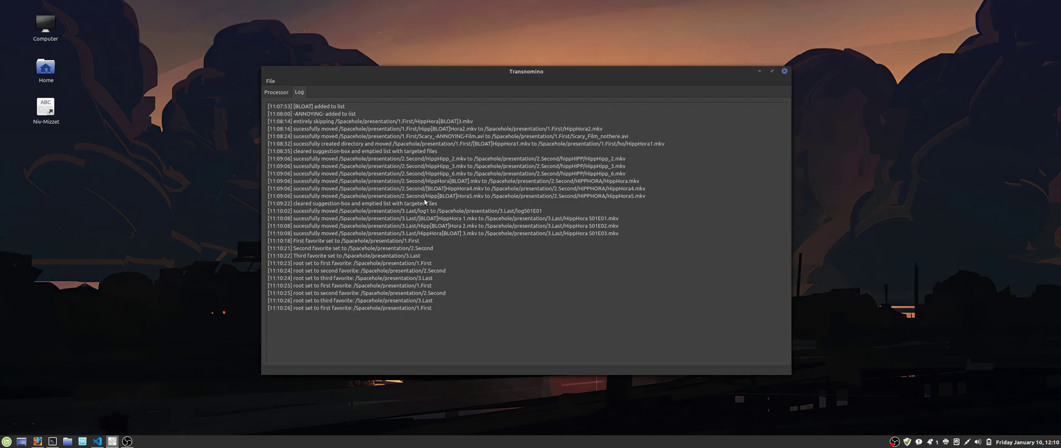
left_click(480, 213)
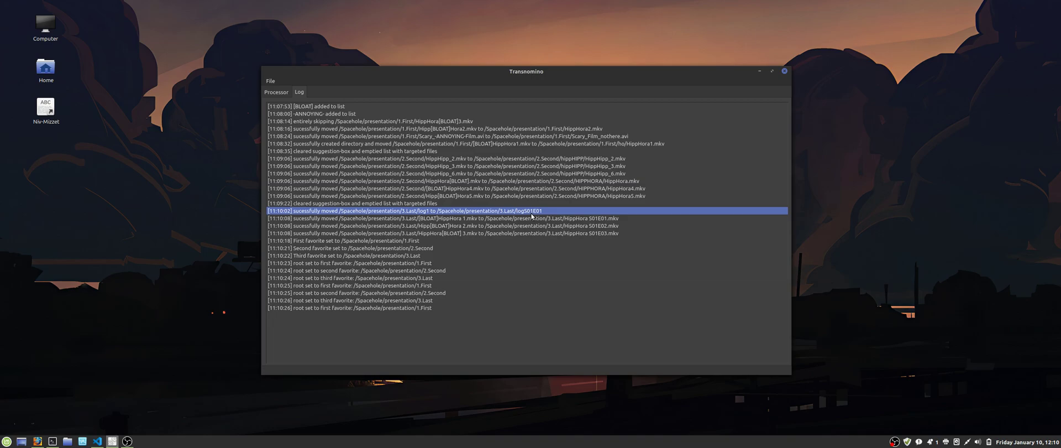
left_click(277, 92)
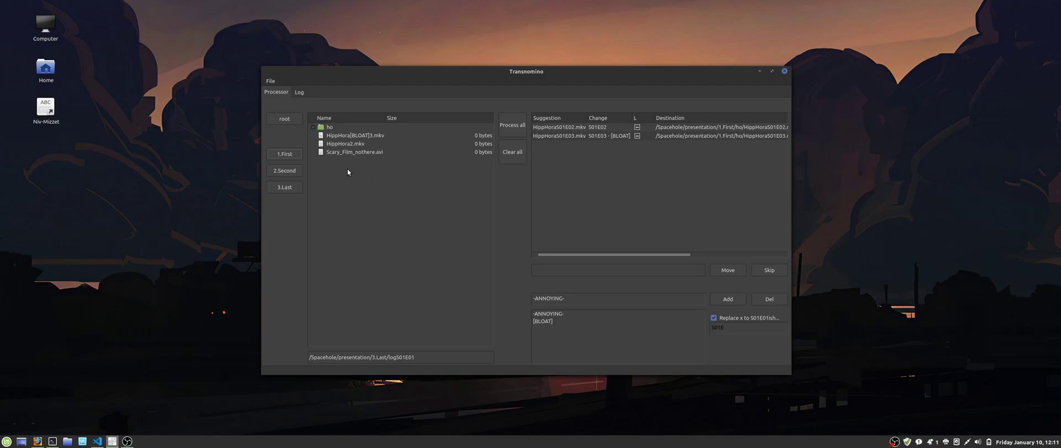
left_click(295, 93)
left_click(280, 95)
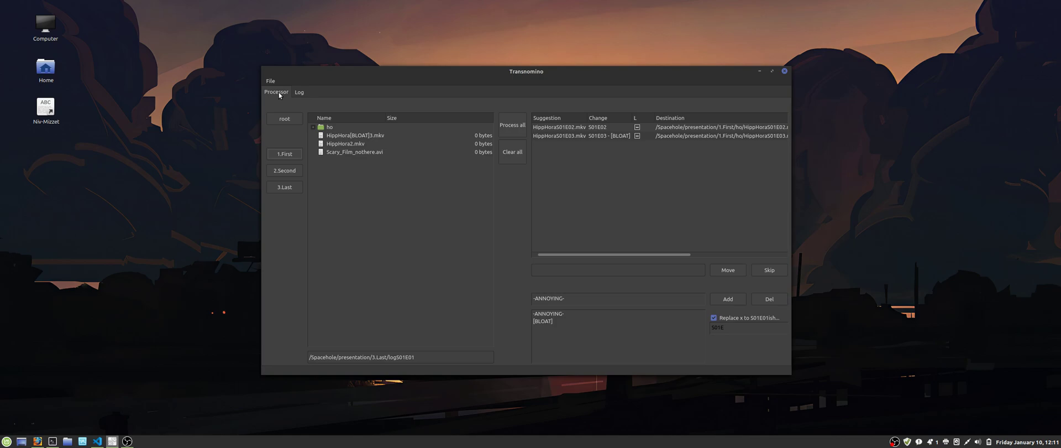